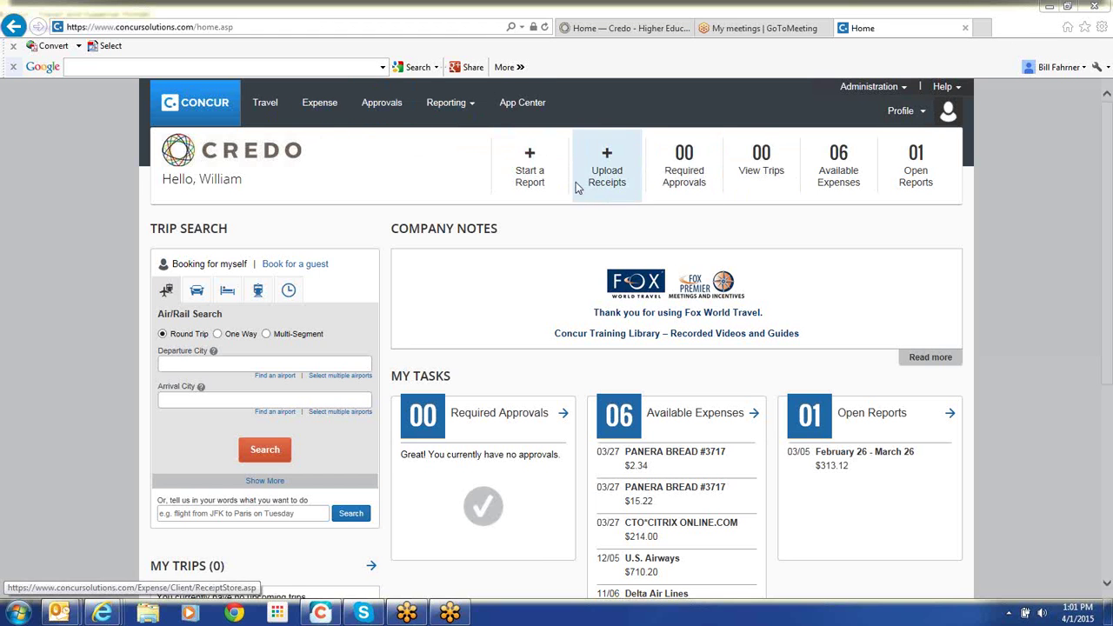
Step: Create a new expense report named "March 27 - April 27", keeping the other header fields at their defaults
left_click(316, 105)
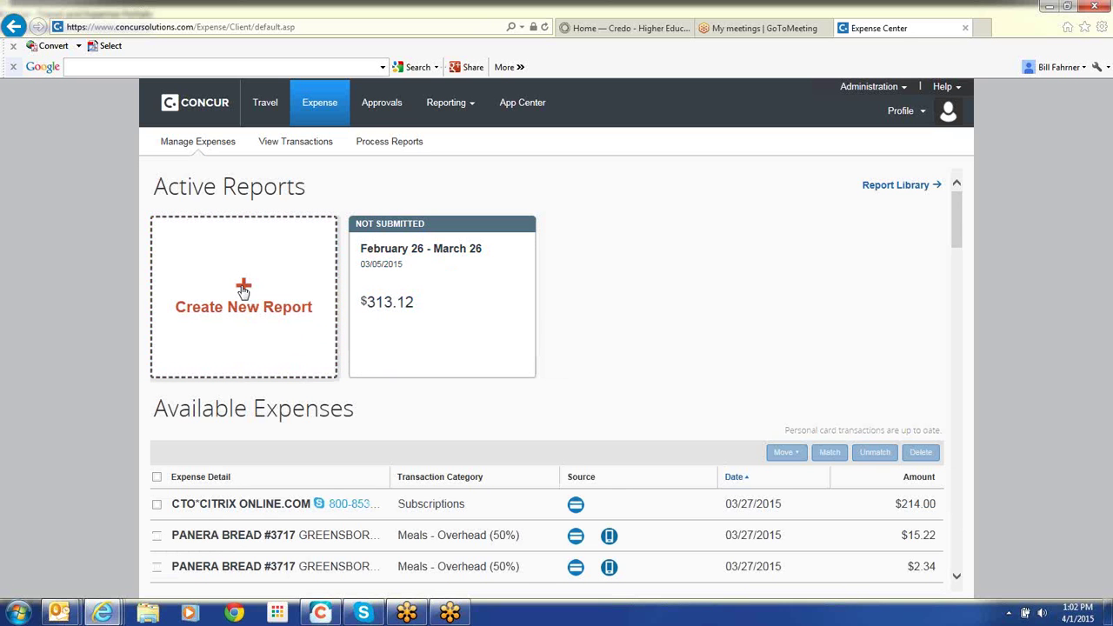
left_click(243, 291)
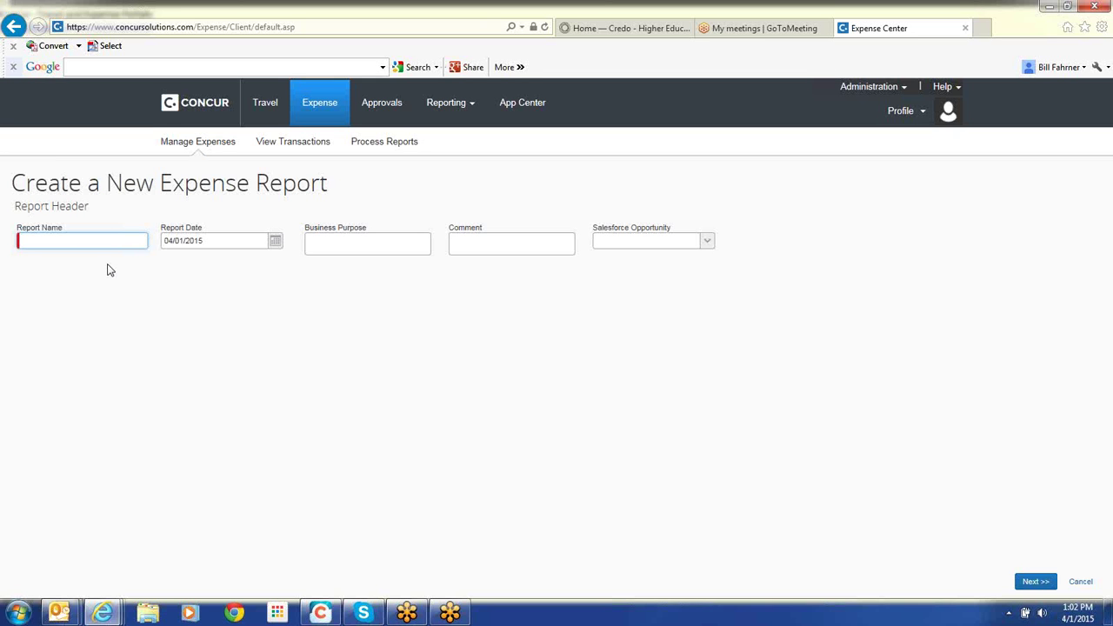
type("March 27 - April 27")
left_click(1033, 580)
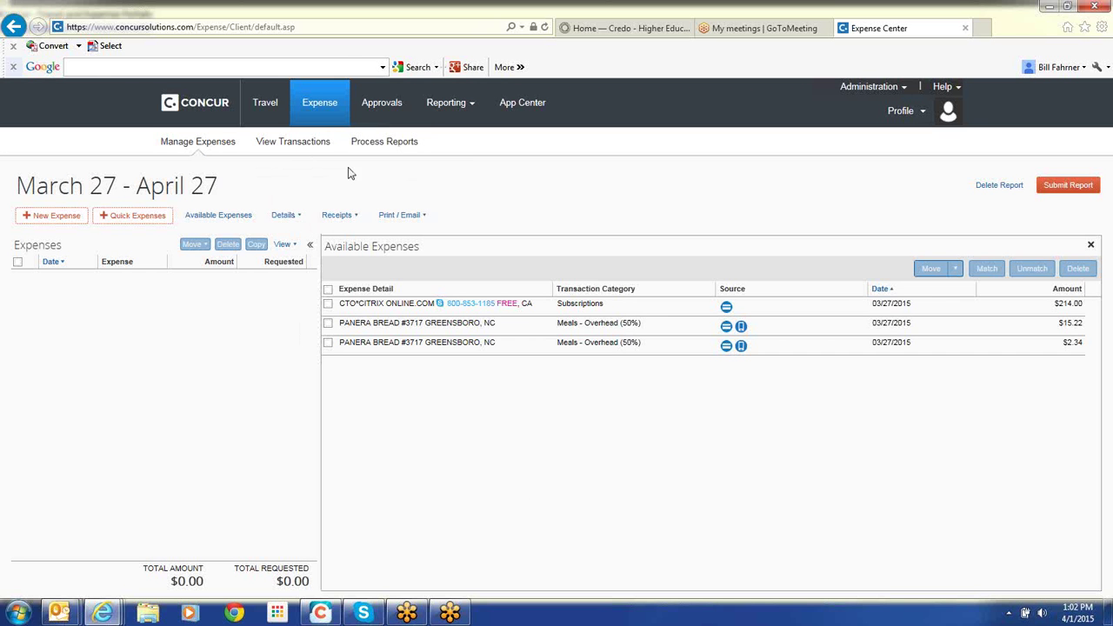
Step: Open the unsubmitted February 26 - March 26 expense report and display its available expenses
left_click(314, 108)
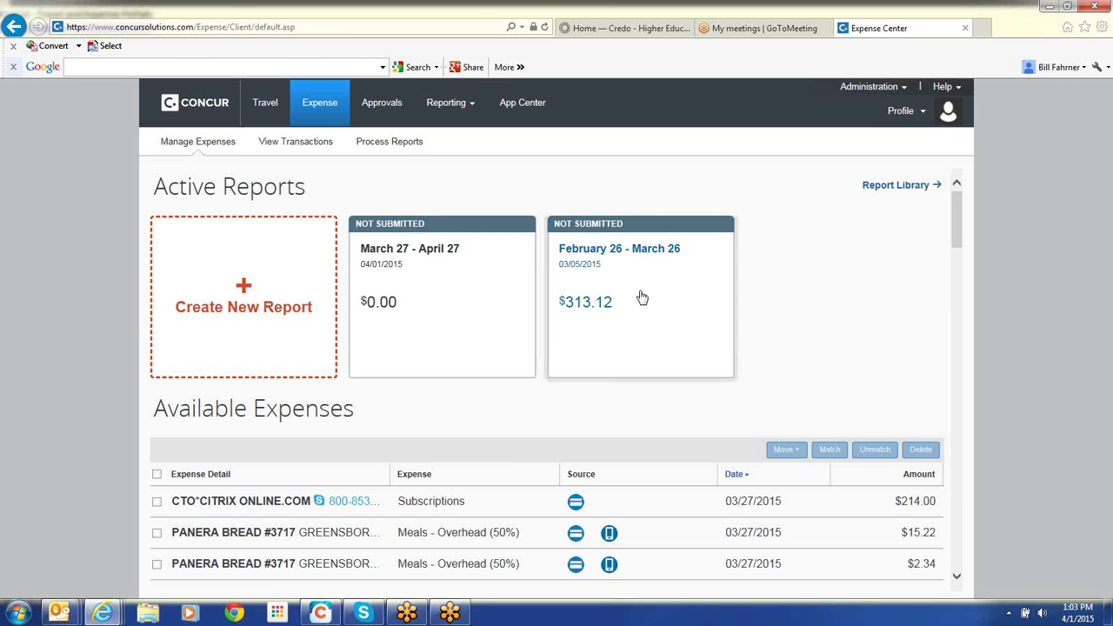
left_click(642, 298)
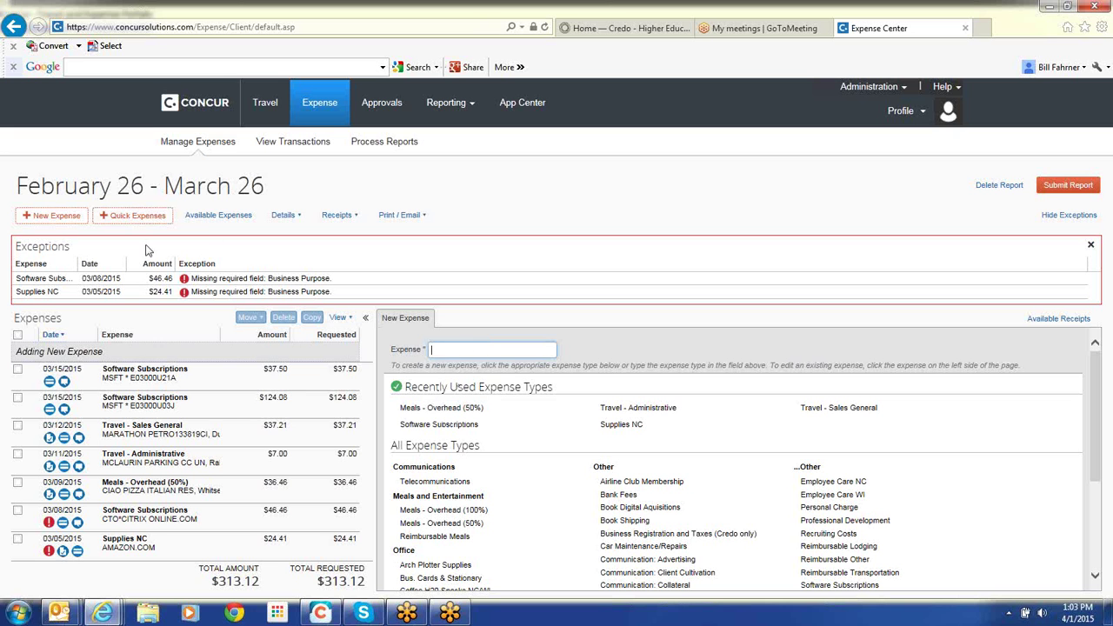
left_click(211, 217)
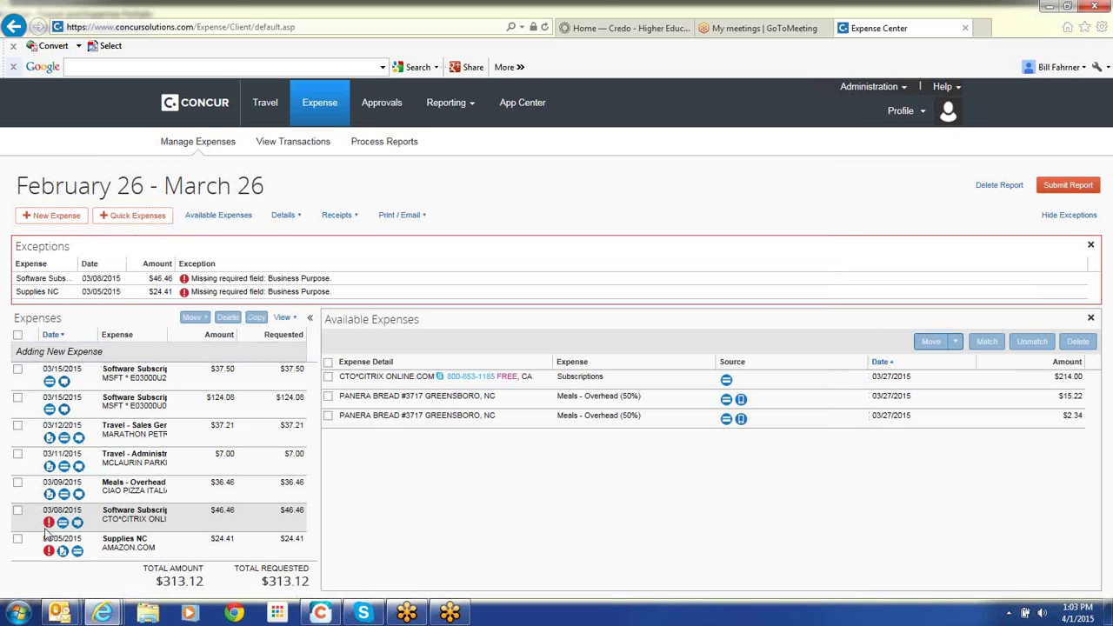
Step: Open the 03/08/2015 CTO*CITRIX ONLINE.COM expense and enter "Additional GotoMeeting Monthly License Fees" as its business purpose
mouse_move(48, 525)
left_click(91, 522)
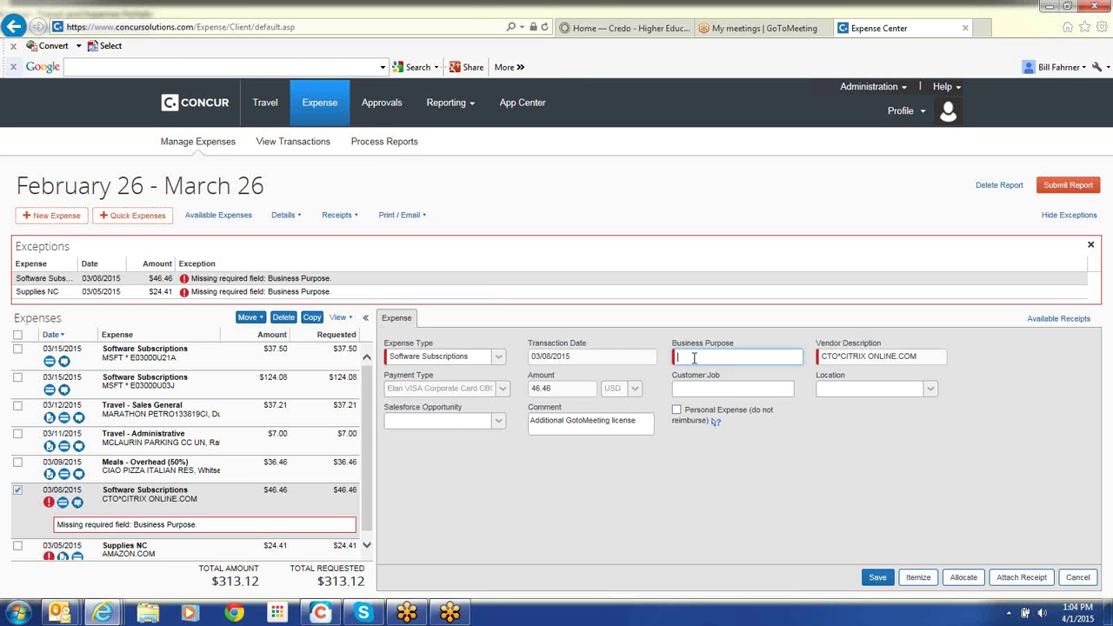
type("A")
type("dd")
type("itional ")
type("Got")
type("oMeeting L")
type("icense")
key("BackSpace")
key("BackSpace")
key("BackSpace")
key("BackSpace")
key("BackSpace")
key("BackSpace")
key("BackSpace")
type("Monthly License Fees")
Step: Search the Customer:Job choices for "Credo", assign Credo LLC Overhead:2015 to the expense, and save it
left_click(695, 390)
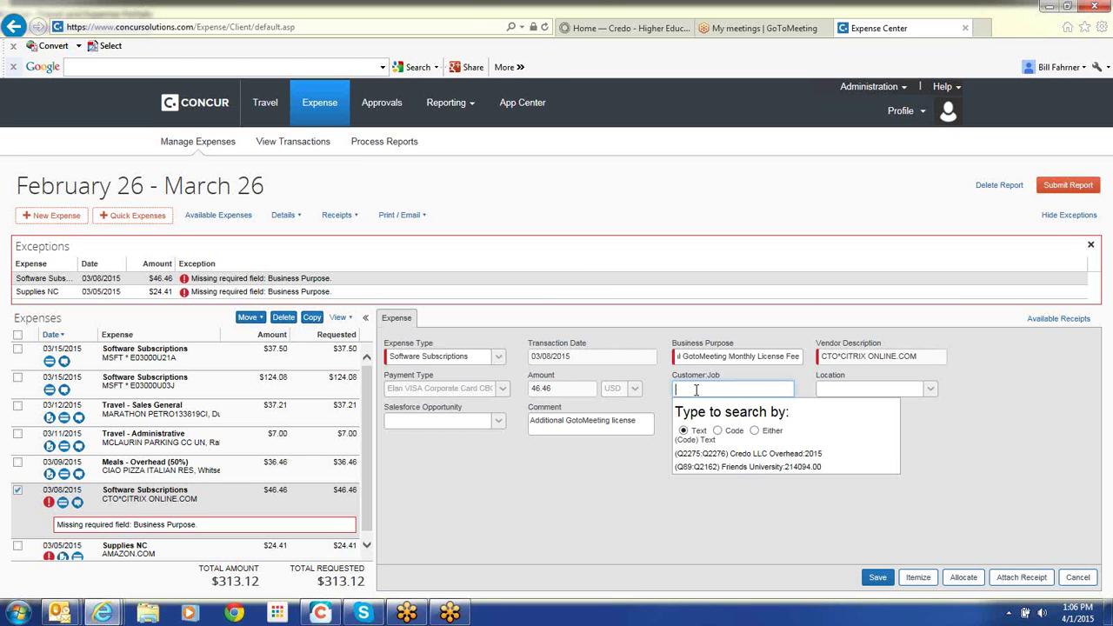
type("Credo")
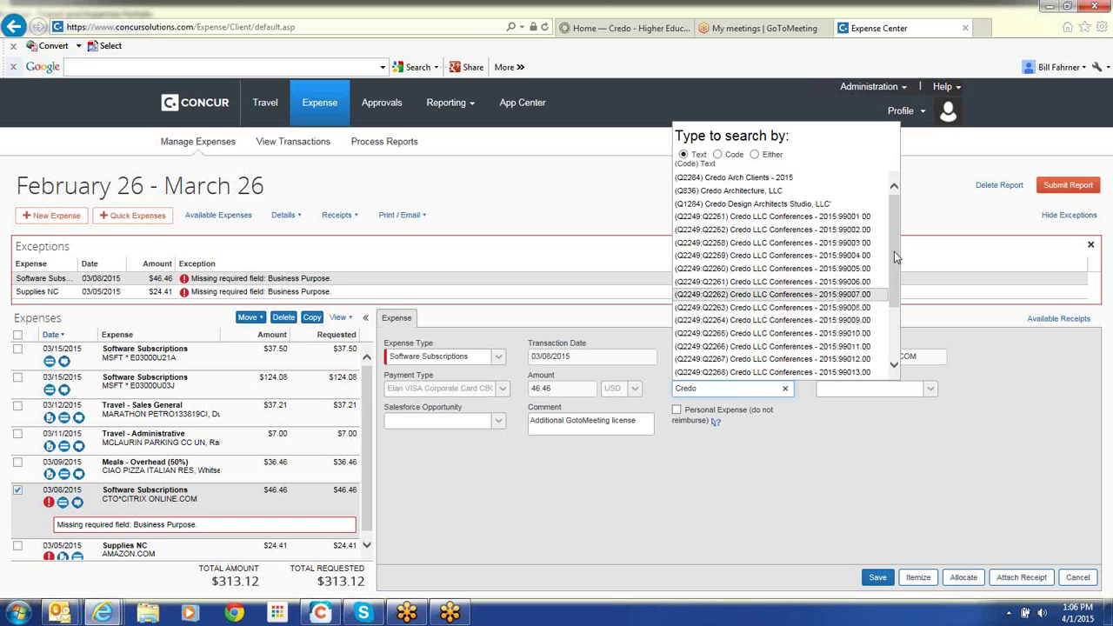
left_click_drag(898, 255, 893, 304)
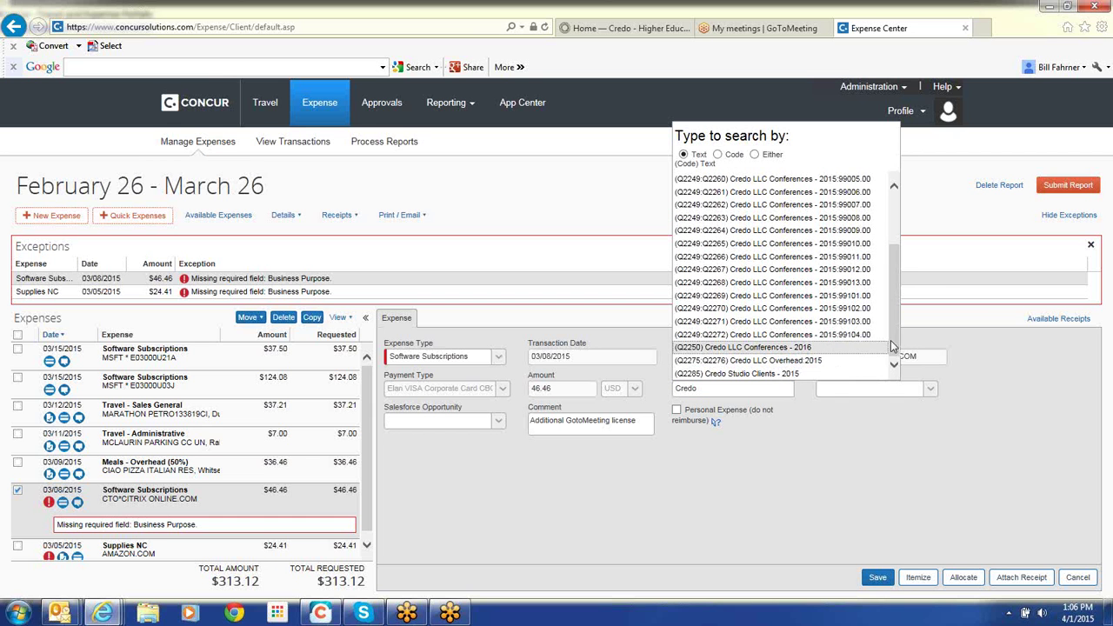
left_click_drag(892, 338, 900, 253)
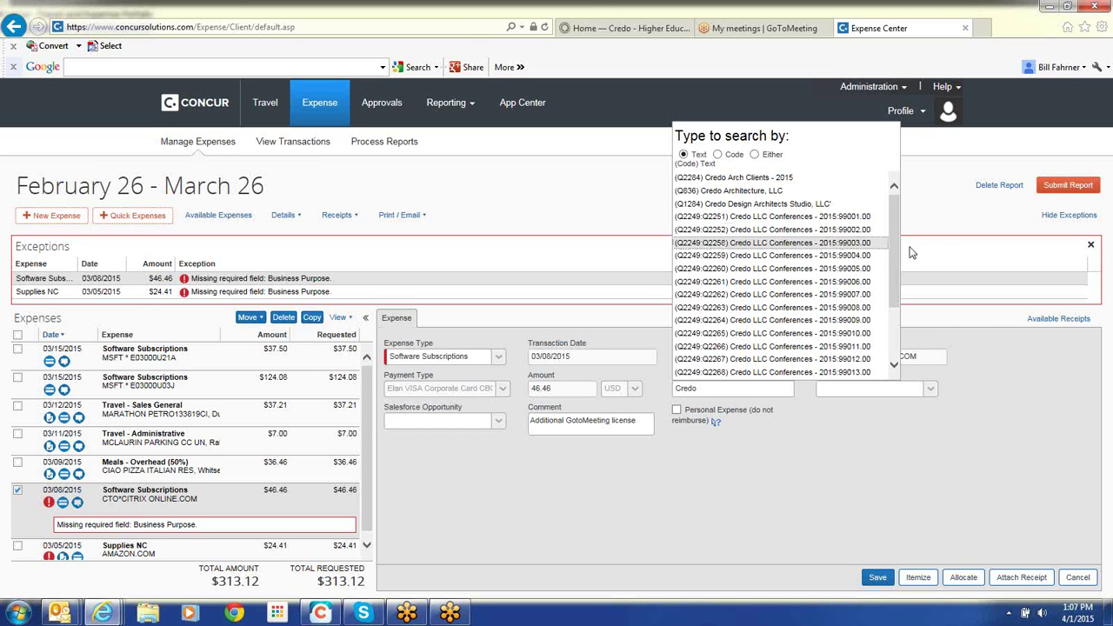
left_click_drag(895, 247, 891, 288)
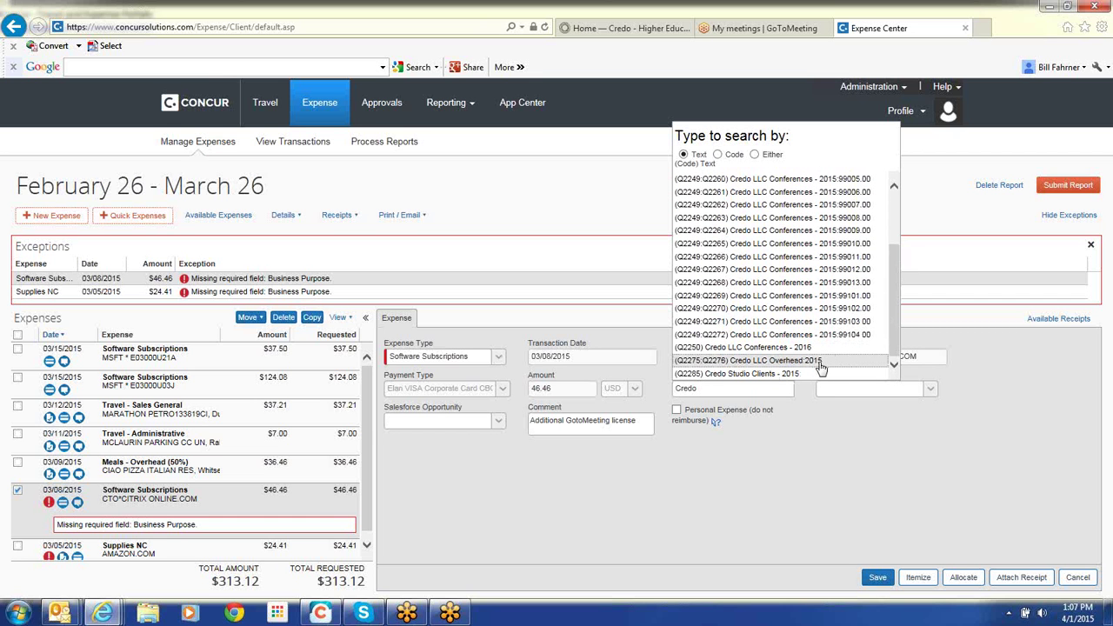
left_click(772, 364)
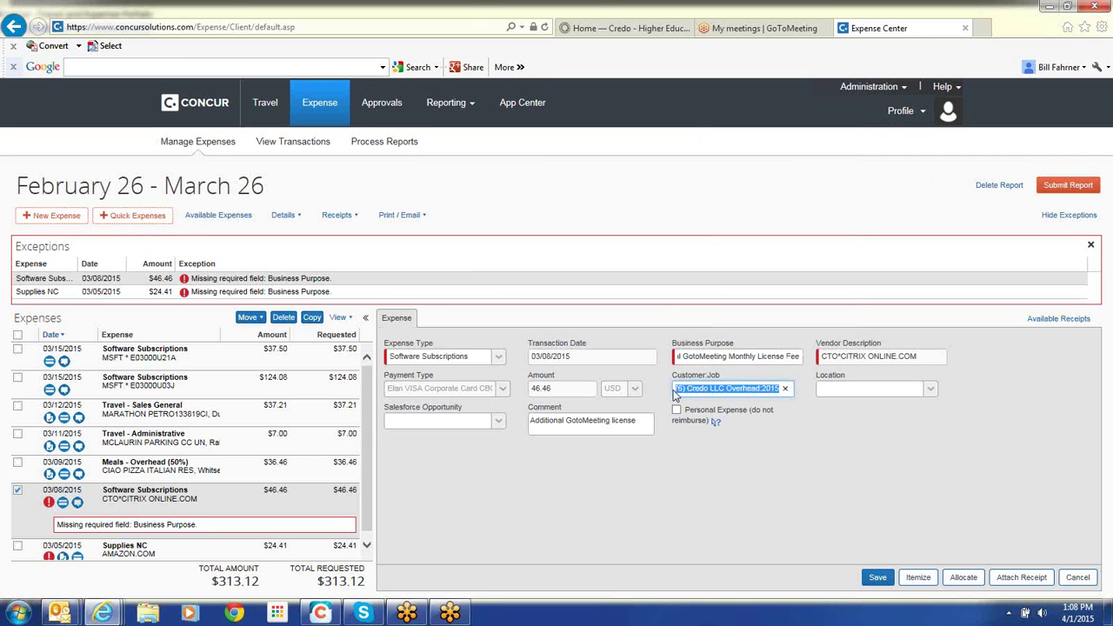
left_click(877, 579)
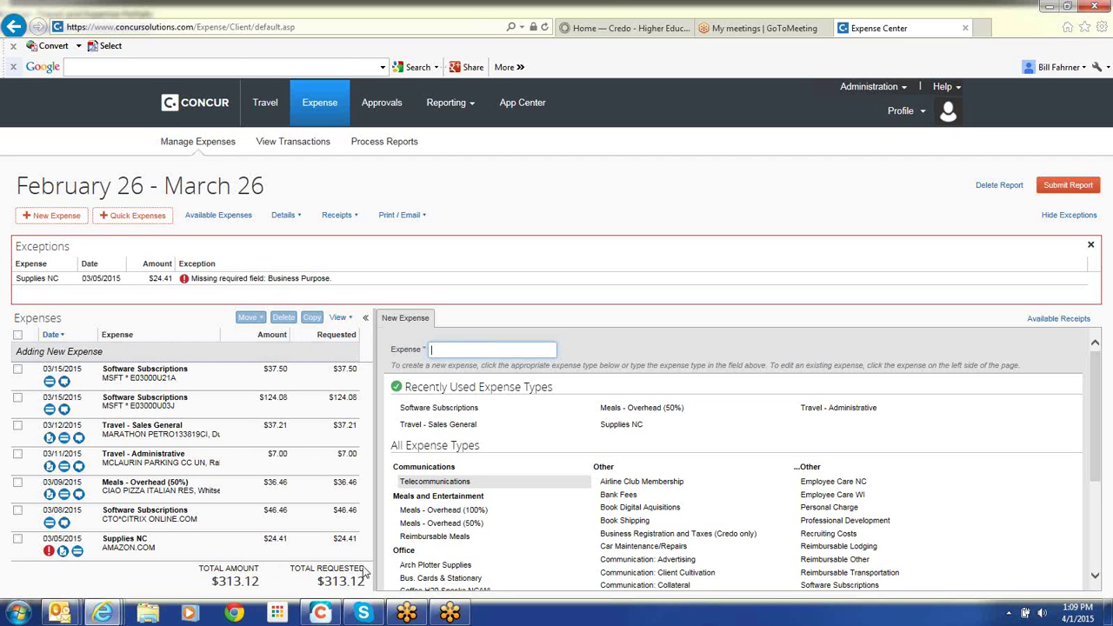
left_click(597, 523)
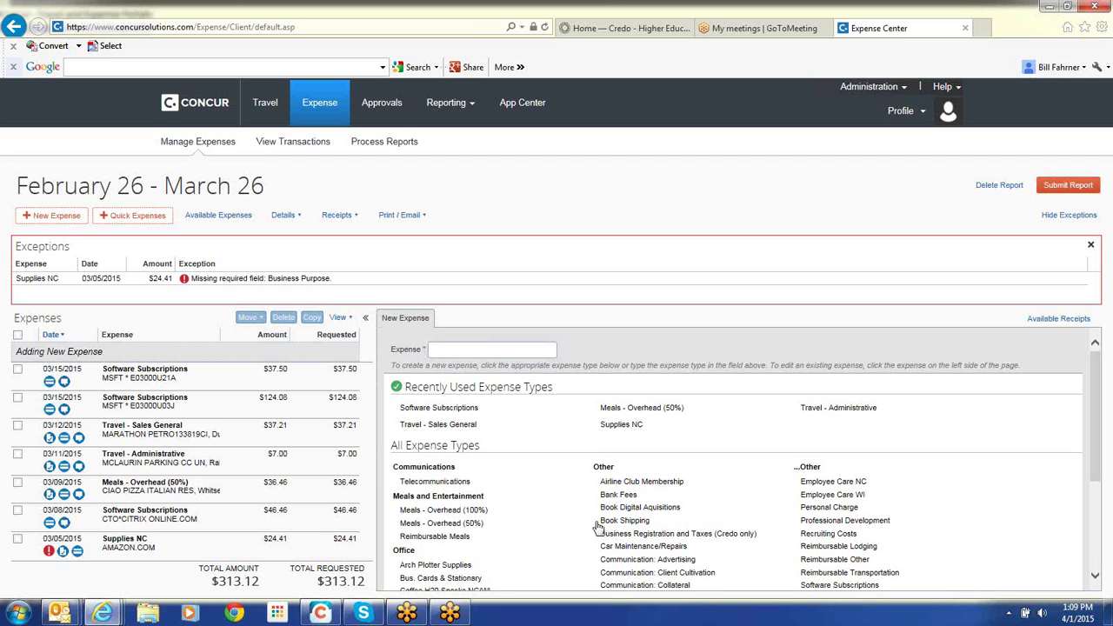